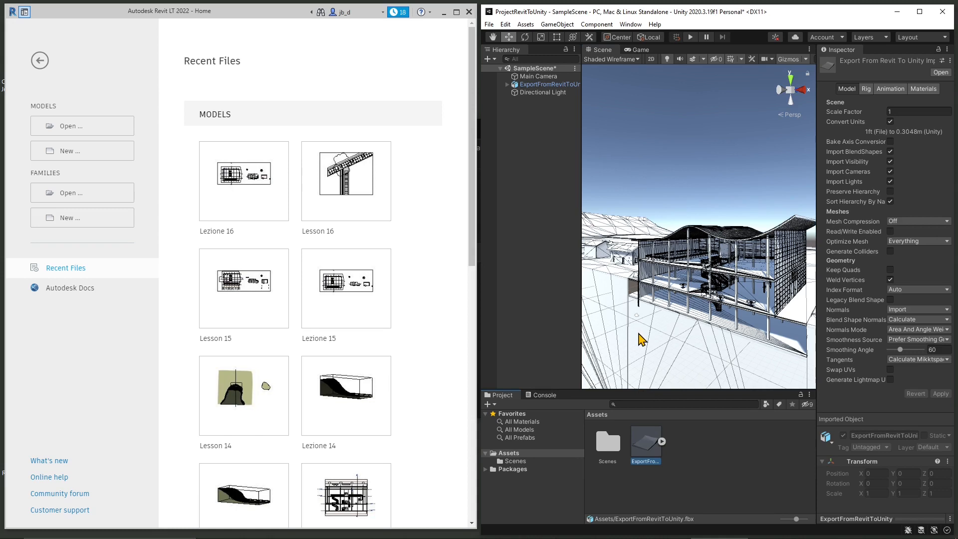
Step: Delete the ExportFromRevitToUnity.fbx asset from the Unity project's Assets folder
key("Delete")
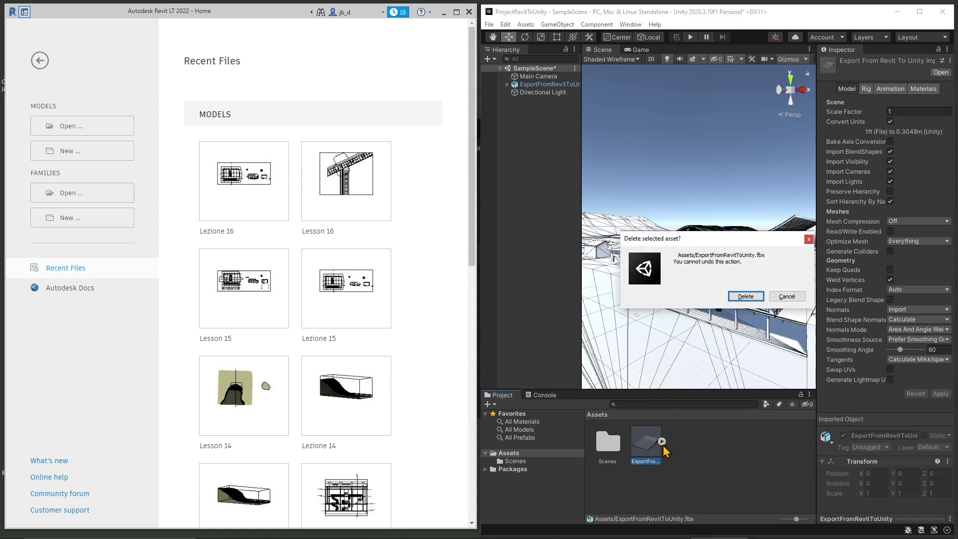
left_click(745, 296)
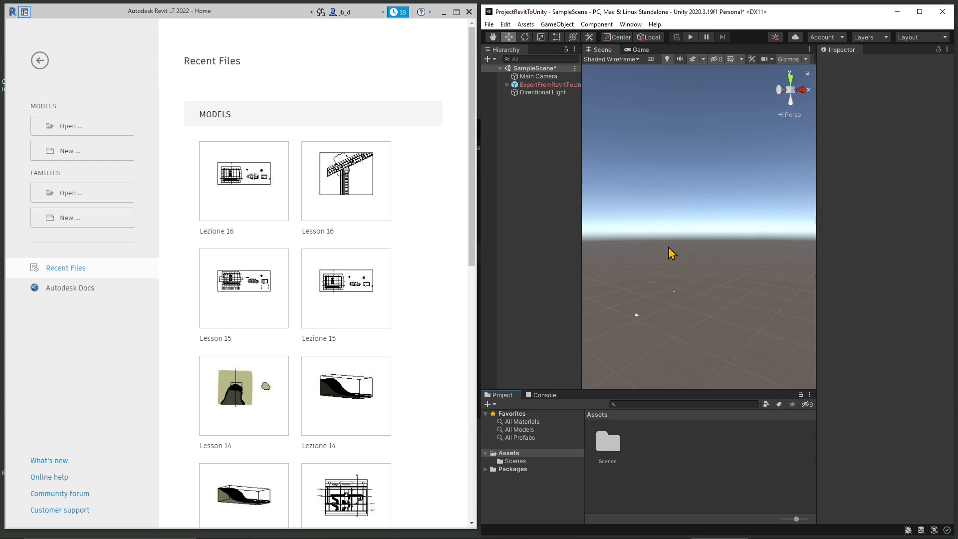
Step: Switch to Revit, open the Lesson 16 project, close its section detail view and open the {3D} view
left_click(445, 283)
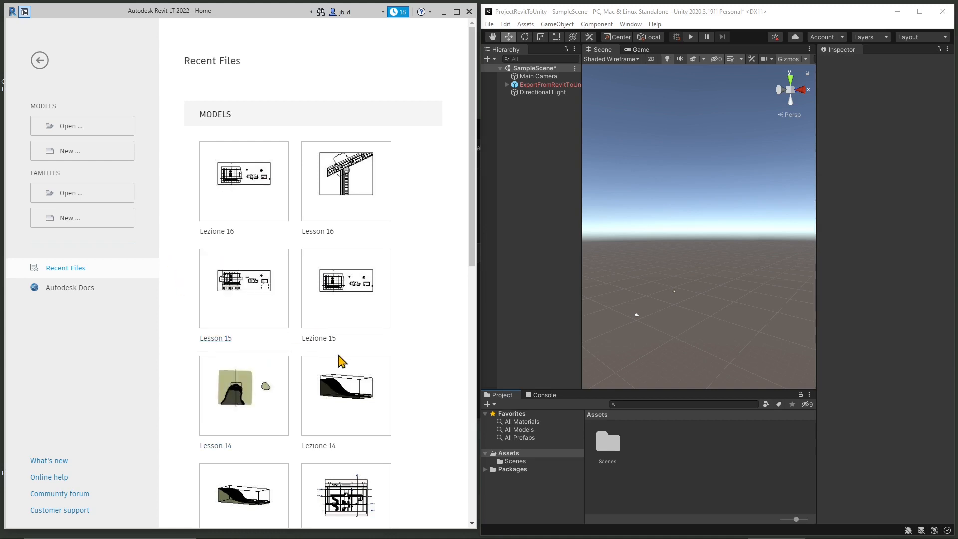
left_click(333, 230)
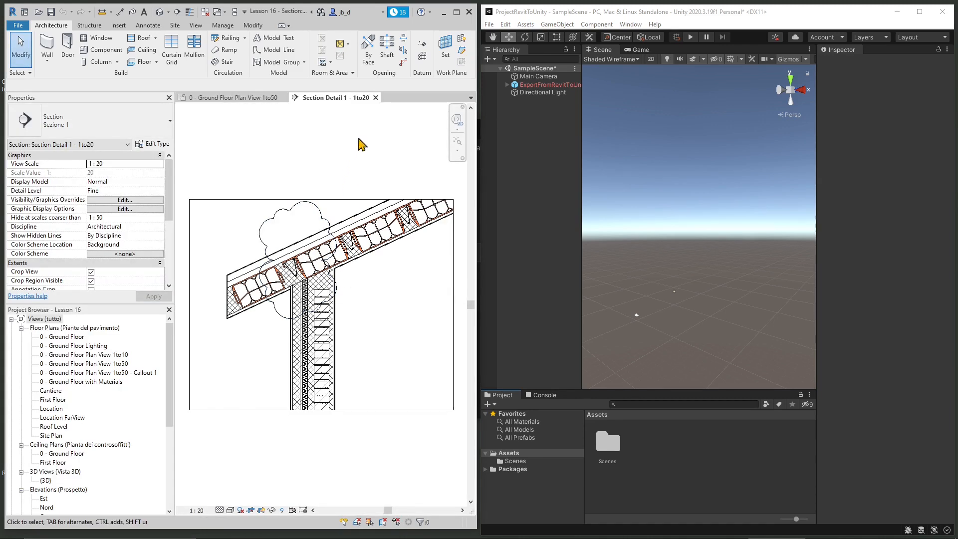
left_click(376, 98)
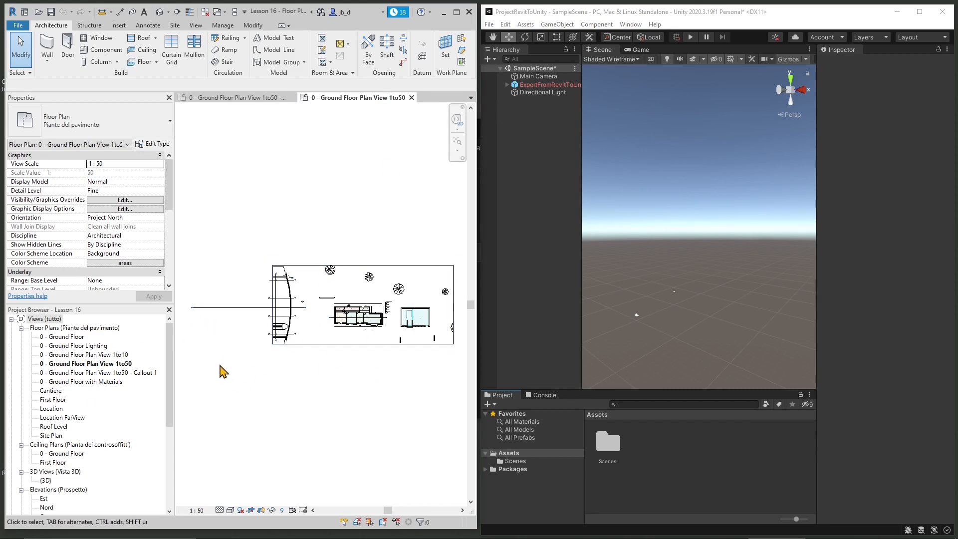
left_click(45, 481)
double_click(45, 482)
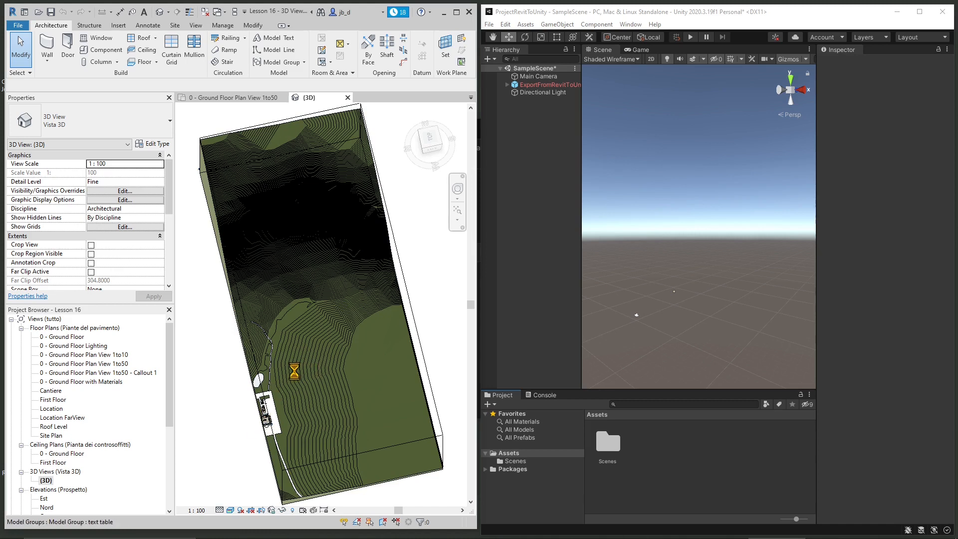
Step: Pull in the section box's end face beside the buildings to shorten the visible terrain
middle_click_drag(294, 372, 392, 344, "shift")
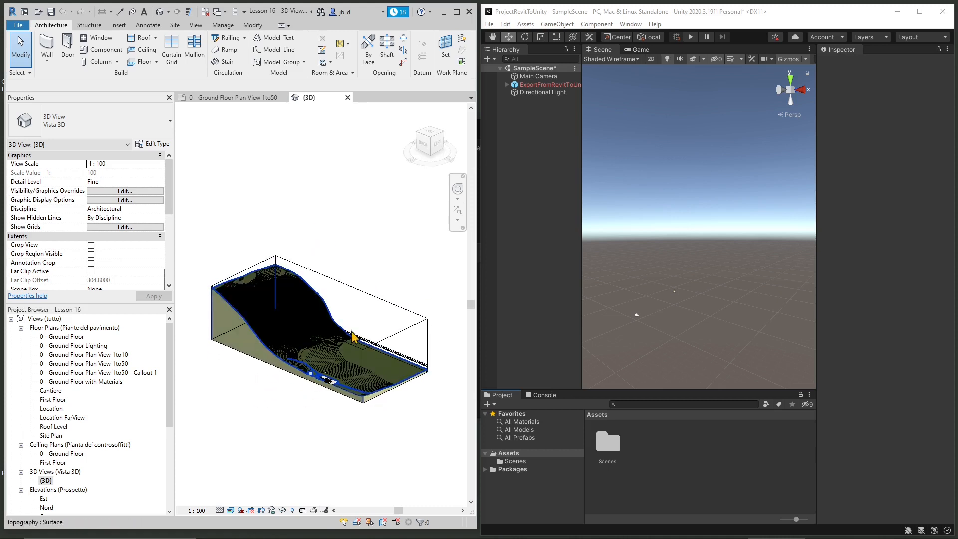
left_click(394, 345)
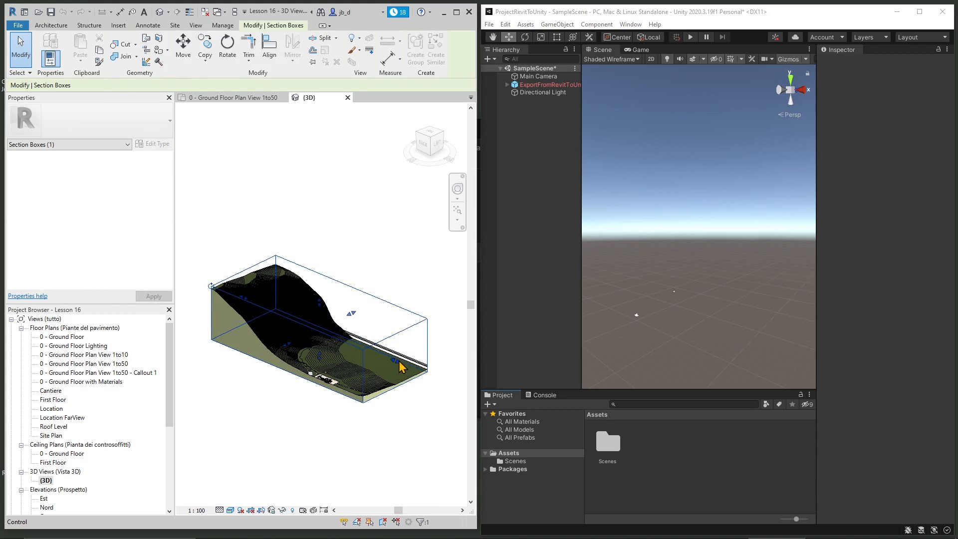
left_click_drag(397, 361, 342, 372)
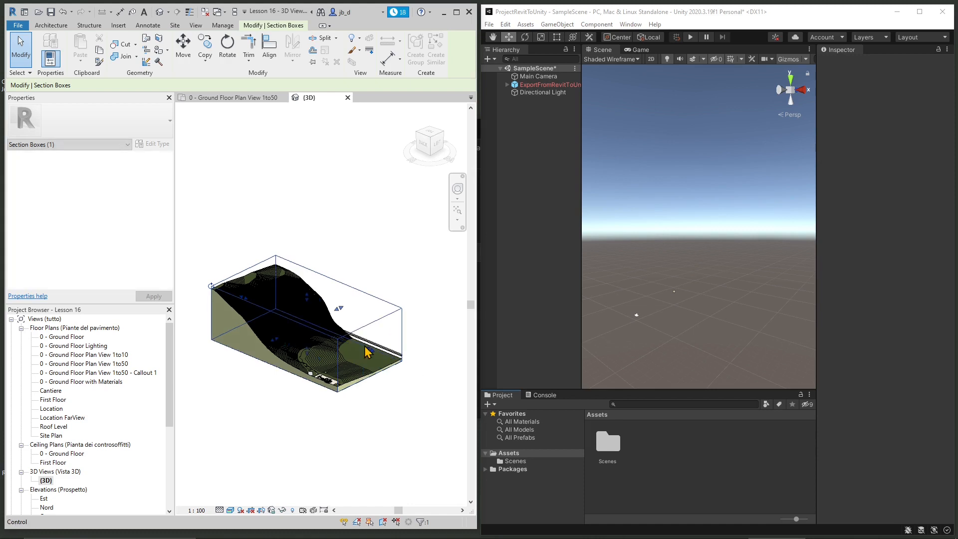
left_click(250, 410)
Step: Examine the main building's facade, roof and interior and the surrounding site in the 3D view
middle_click_drag(250, 409, 274, 411, "shift")
scroll(331, 378, "up", 8)
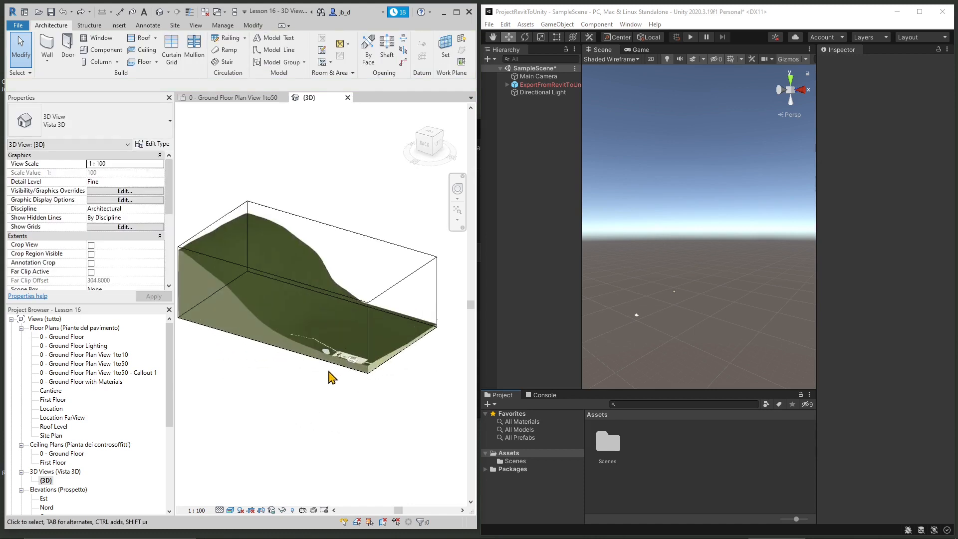
scroll(364, 327, "up", 2)
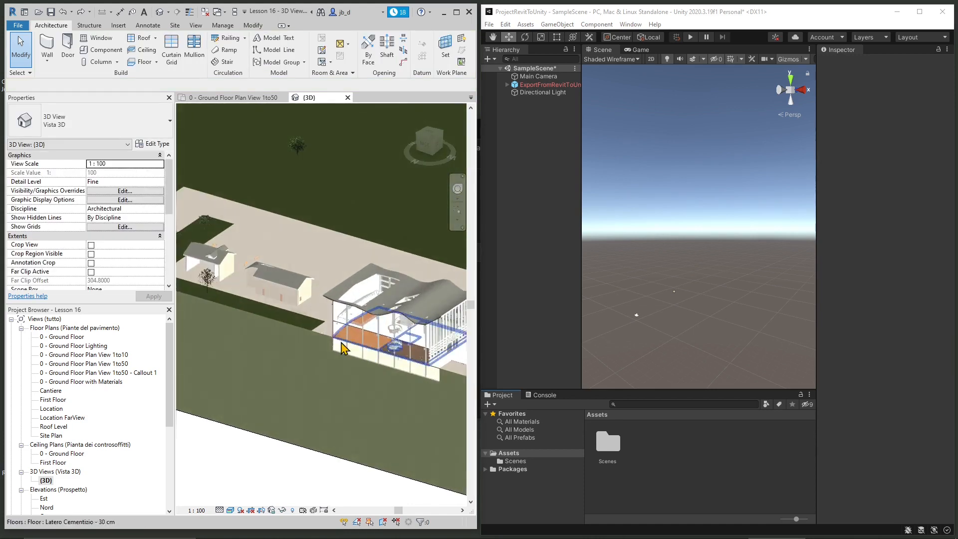
scroll(344, 336, "down", 3)
scroll(350, 327, "up", 4)
middle_click_drag(388, 374, 359, 421, "shift")
scroll(252, 304, "up", 4)
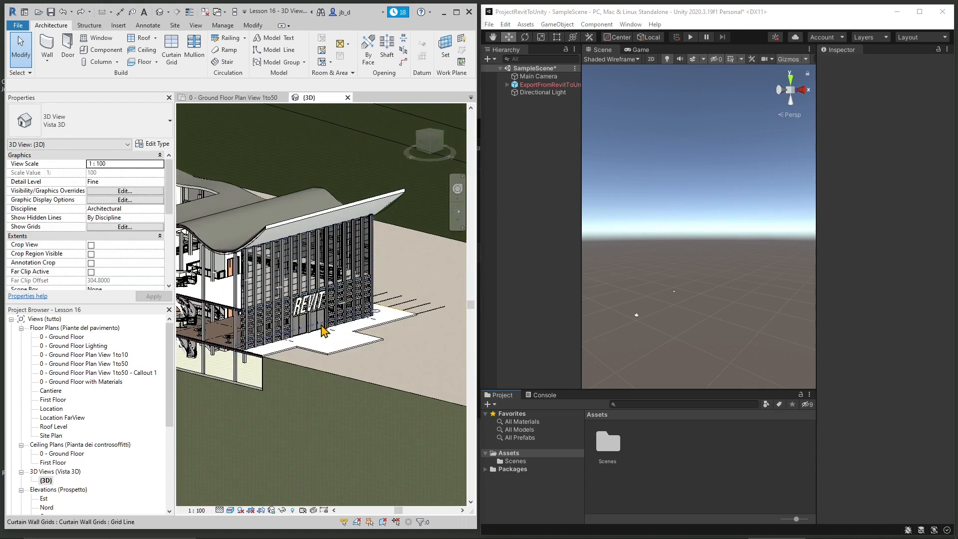
middle_click_drag(361, 337, 440, 354)
key("alt")
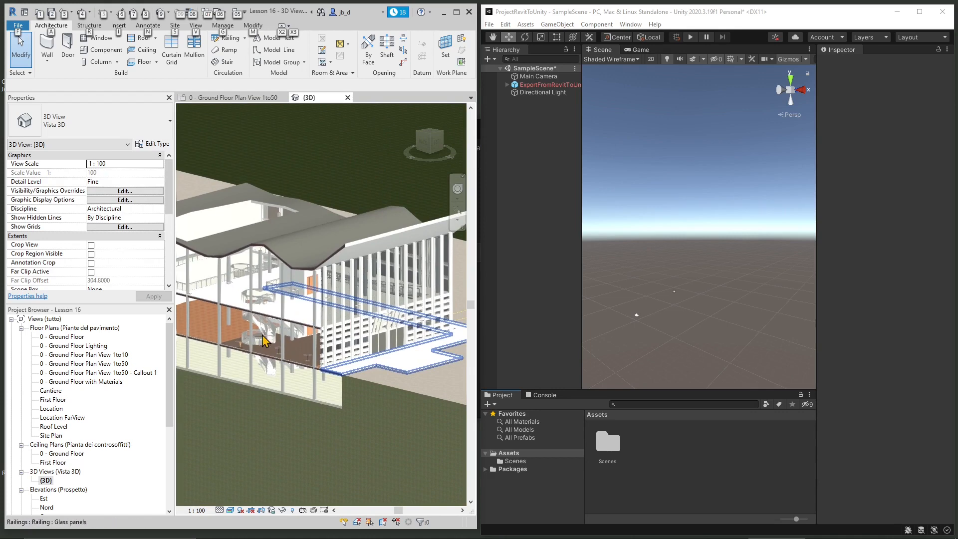
middle_click_drag(354, 326, 241, 283, "shift")
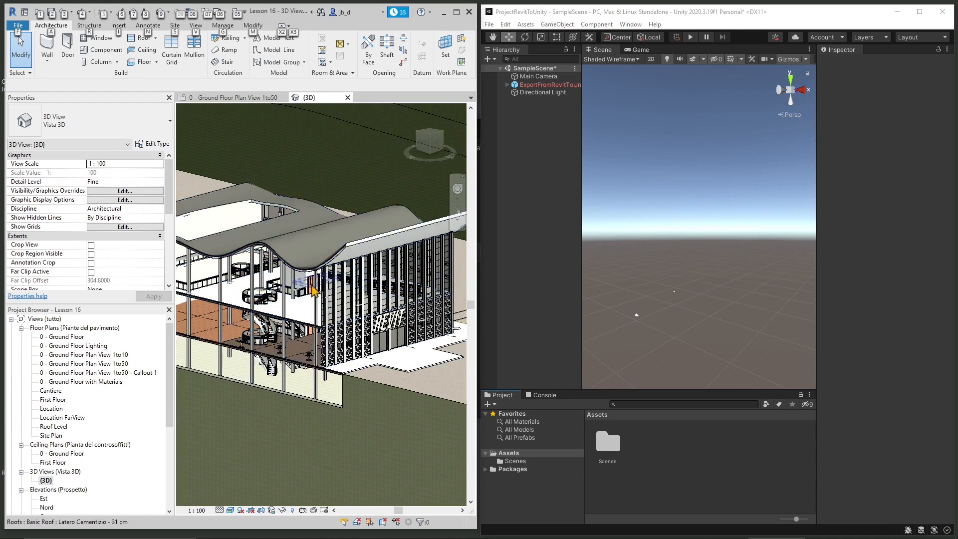
scroll(414, 391, "down", 3)
middle_click_drag(413, 388, 320, 398, "shift")
scroll(270, 388, "down", 1)
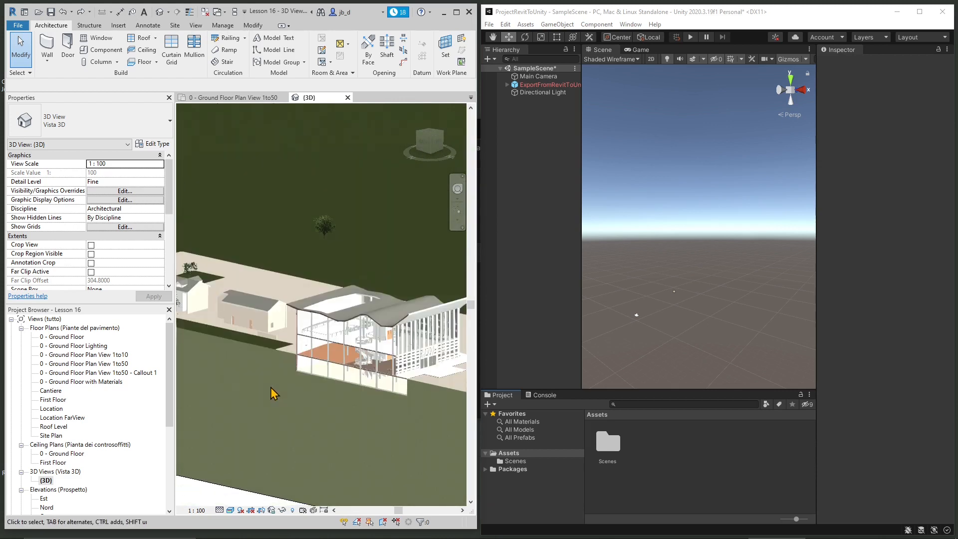
scroll(265, 382, "down", 1)
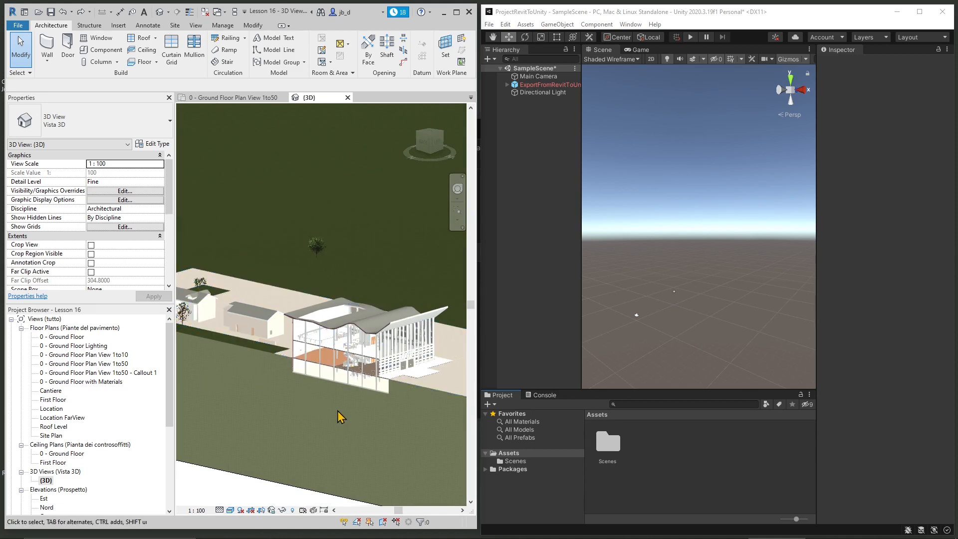
Step: Set the 3D view's visual style to Shaded and clear the topography selection
left_click(393, 246)
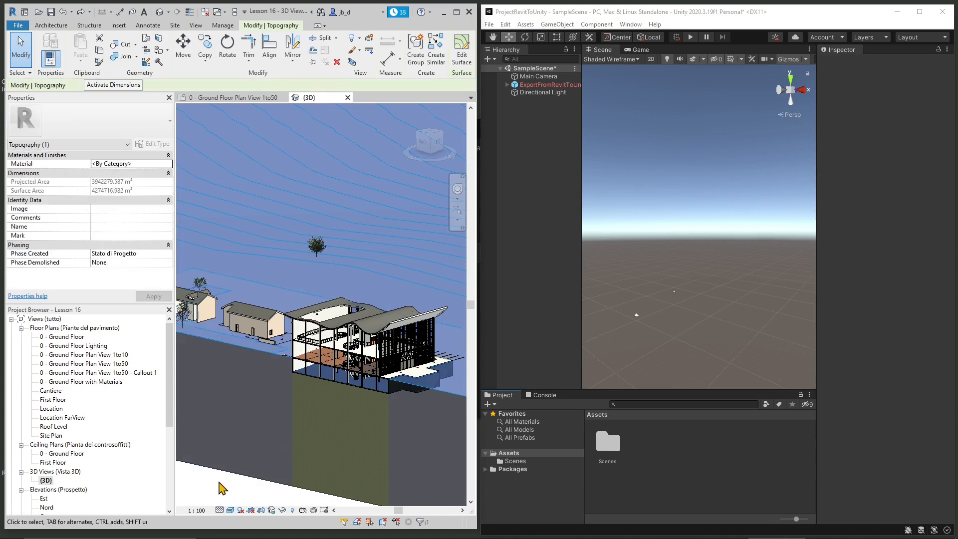
left_click(231, 511)
left_click(232, 487)
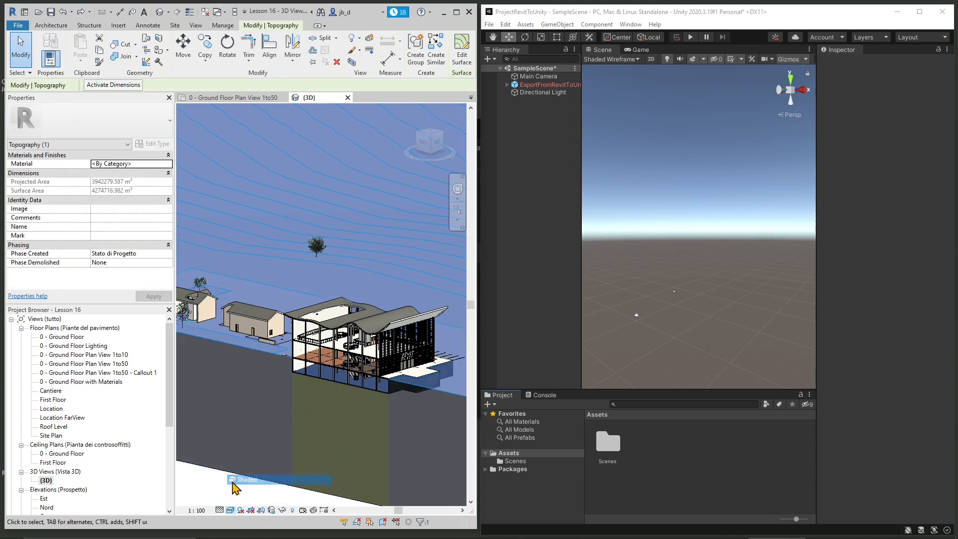
key("Escape")
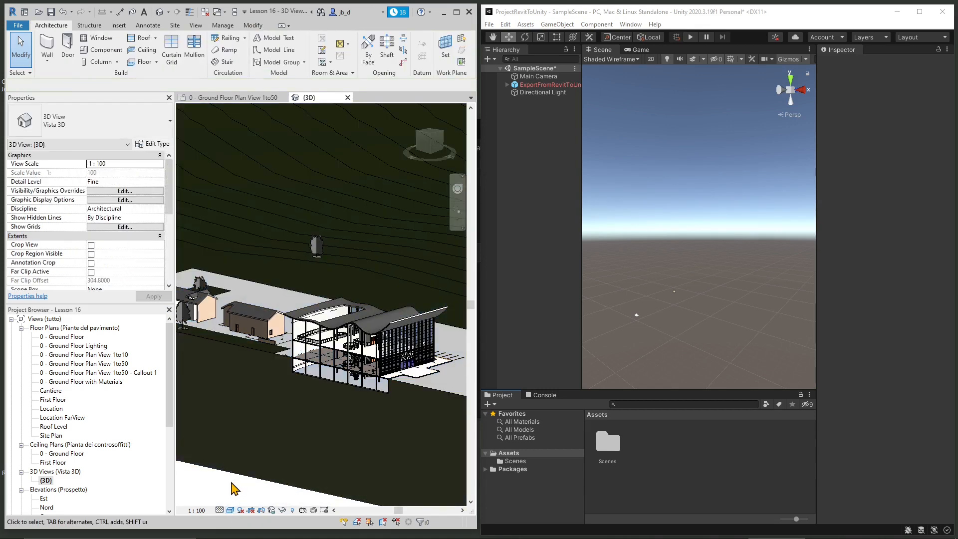
Step: Try the Hidden Line visual style on the 3D view and return it to Shaded
left_click(230, 510)
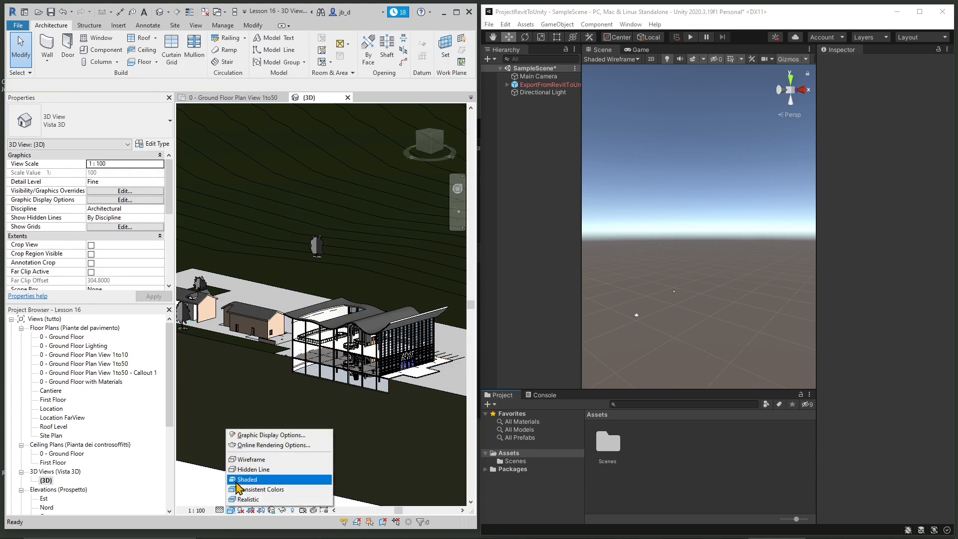
left_click(239, 470)
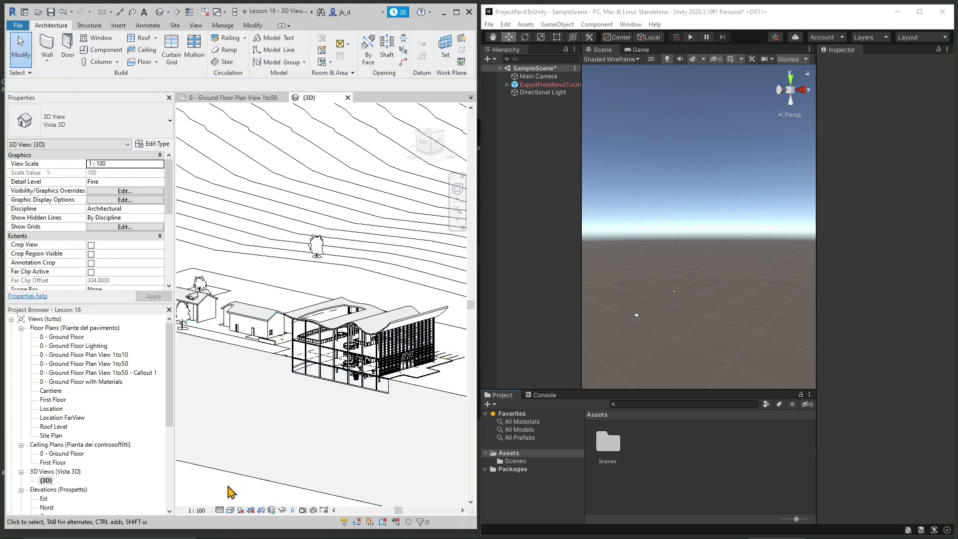
left_click(230, 510)
left_click(240, 479)
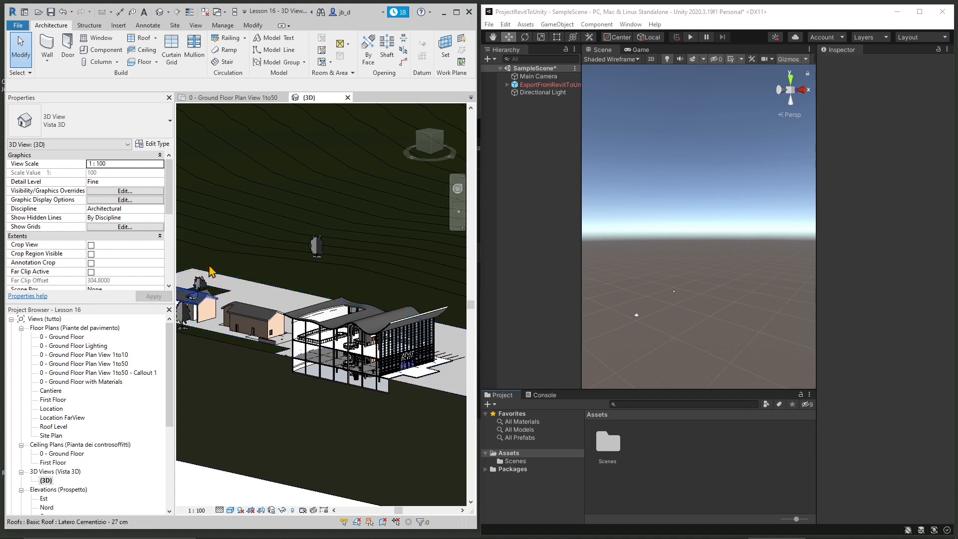
Step: Hide the roof element of the small building next to the main building in the 3D view
left_click(267, 327)
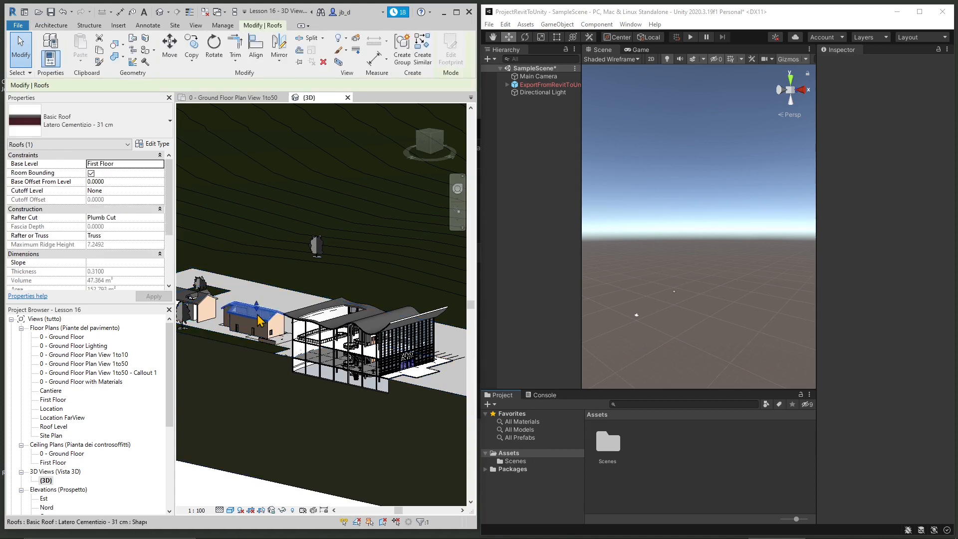
right_click(259, 321)
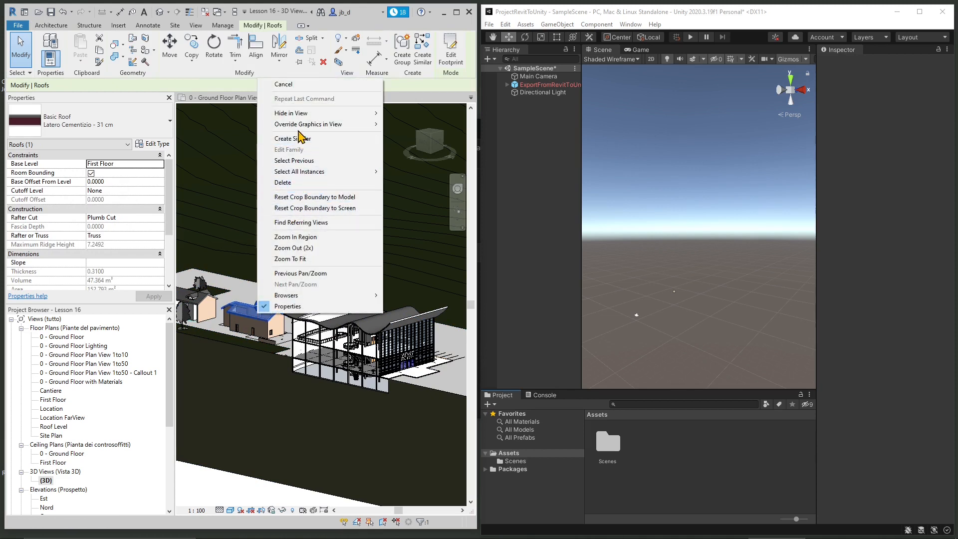
mouse_move(299, 113)
left_click(399, 113)
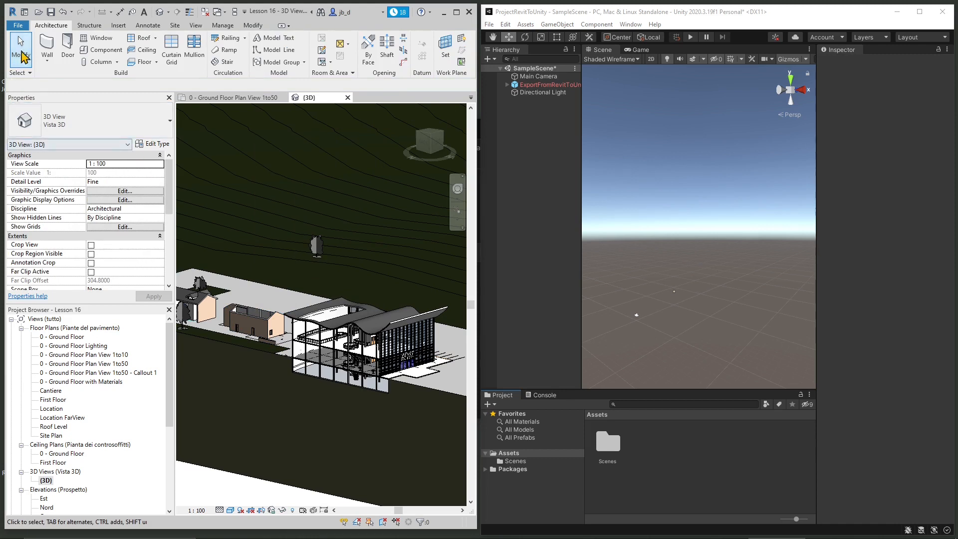
Step: Try exporting the 3D view as an FBX 2015 and Previous file into the RVT 2022 folder
left_click(20, 26)
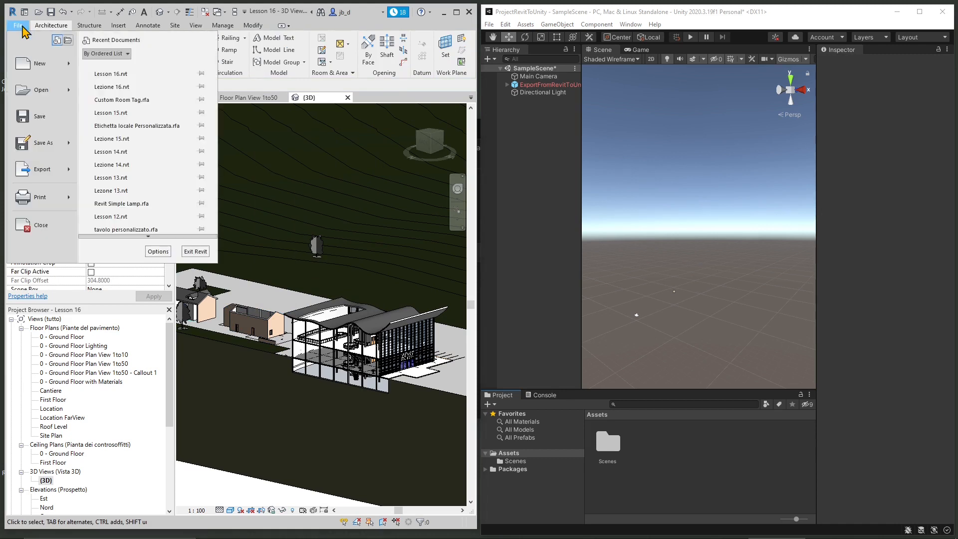
mouse_move(42, 171)
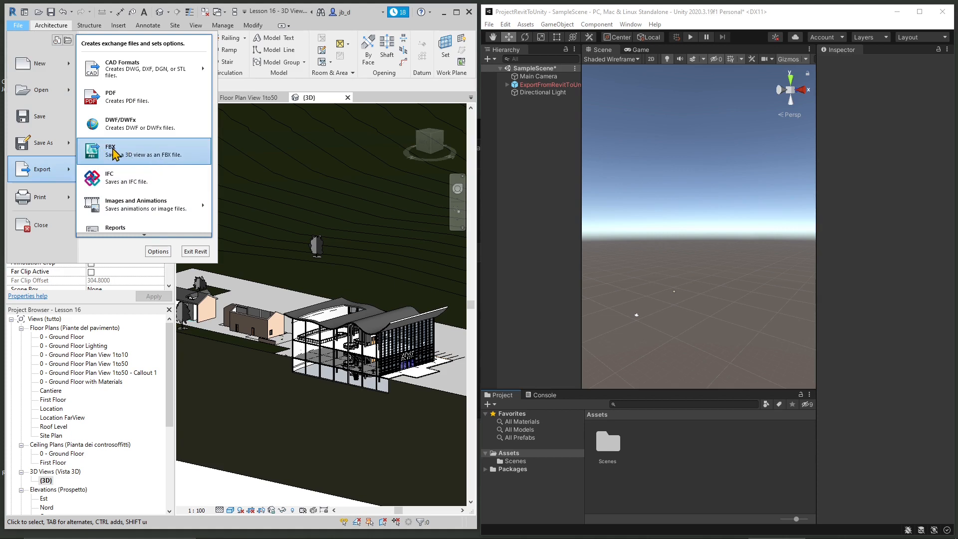
mouse_move(121, 86)
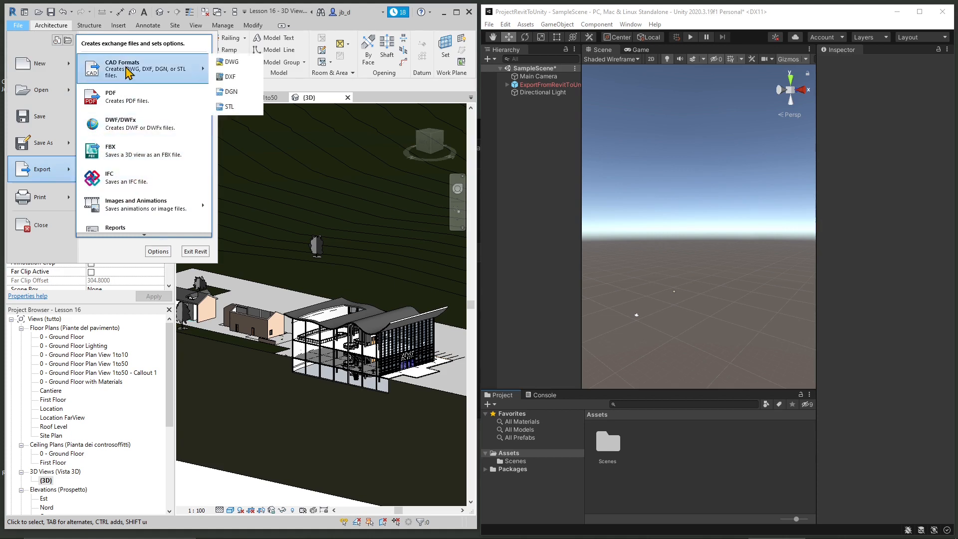
left_click(126, 160)
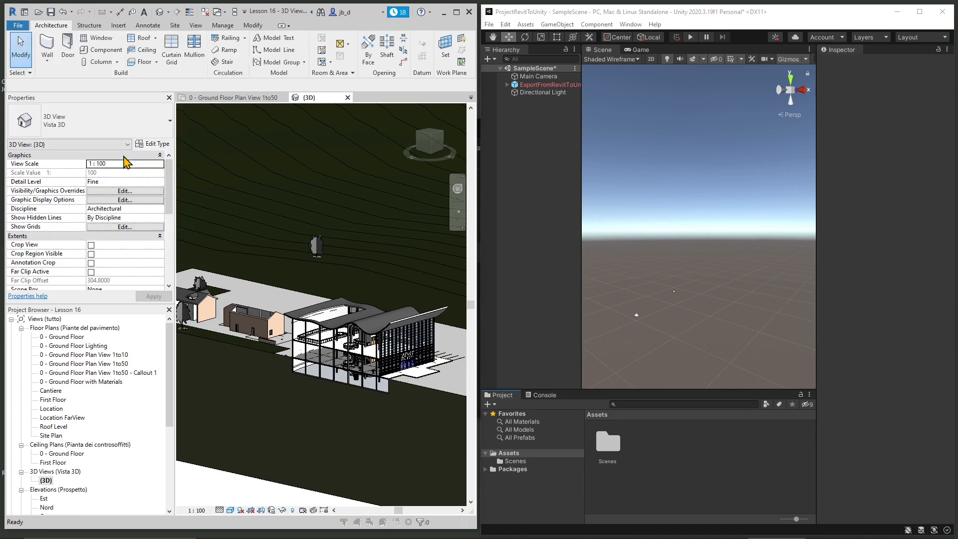
left_click_drag(384, 145, 322, 145)
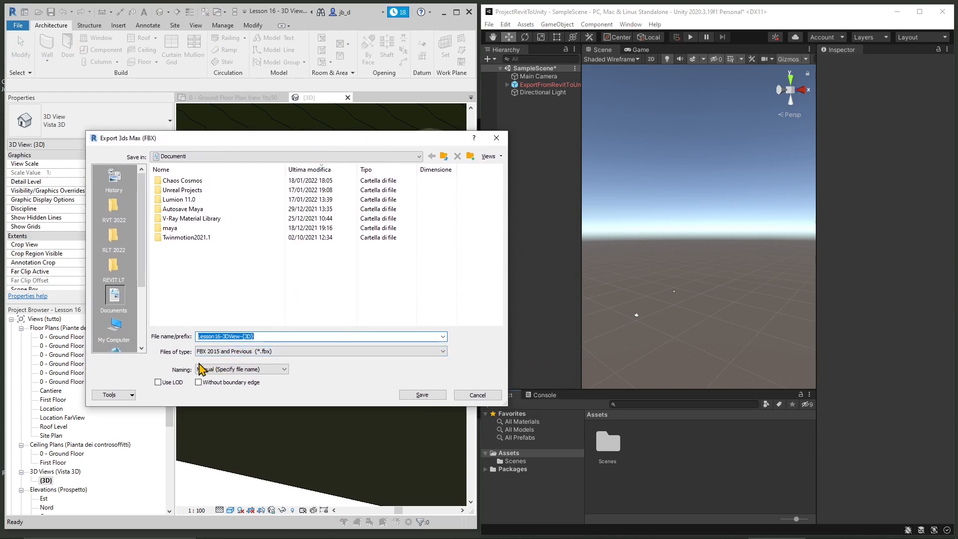
left_click(114, 207)
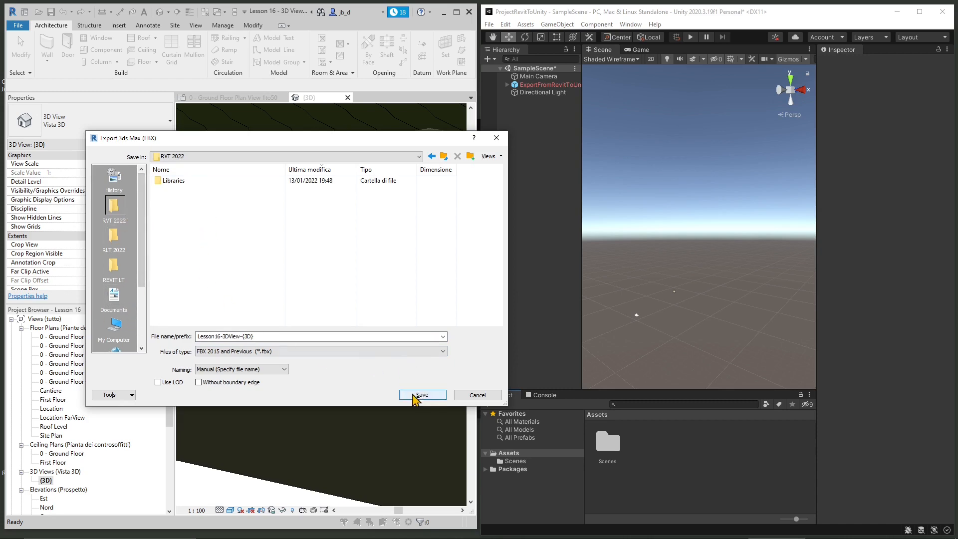
left_click(478, 395)
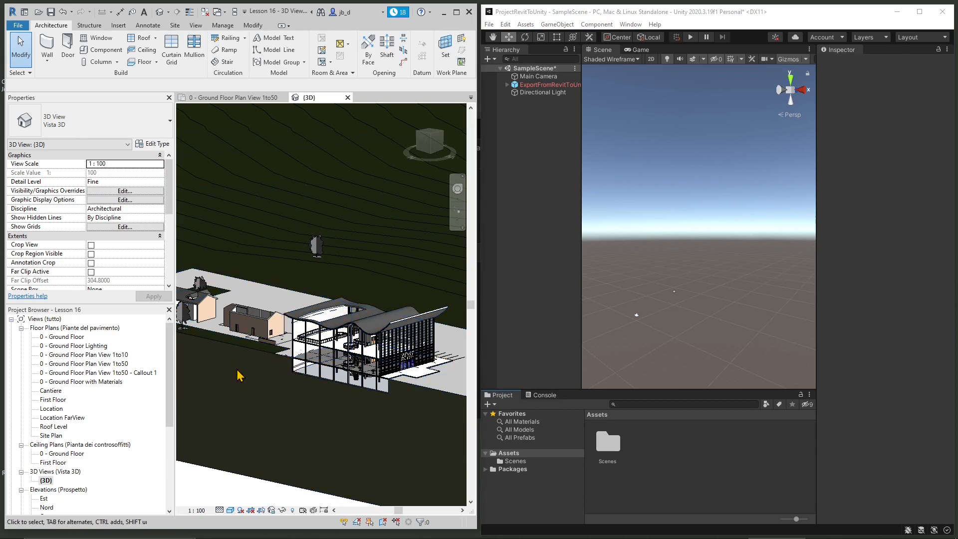
left_click(242, 355)
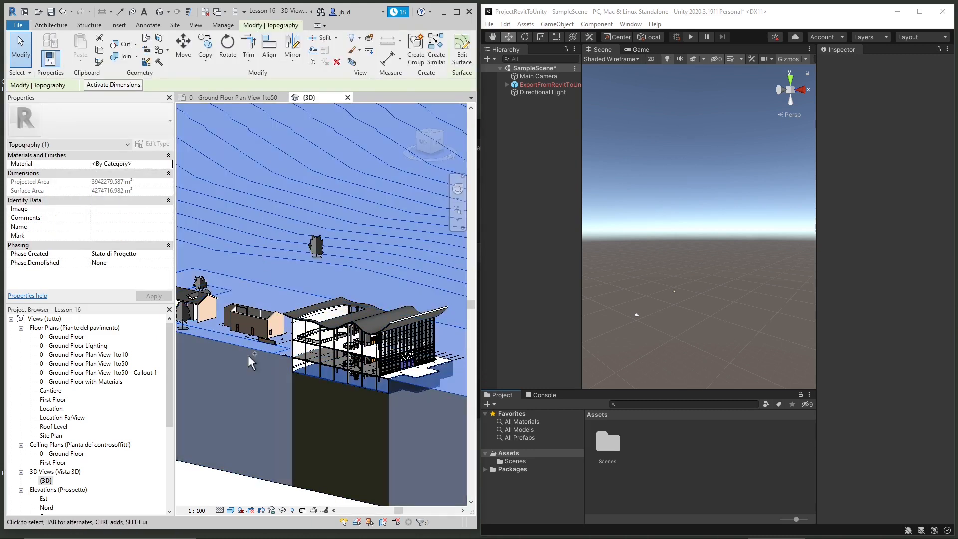
key("Escape")
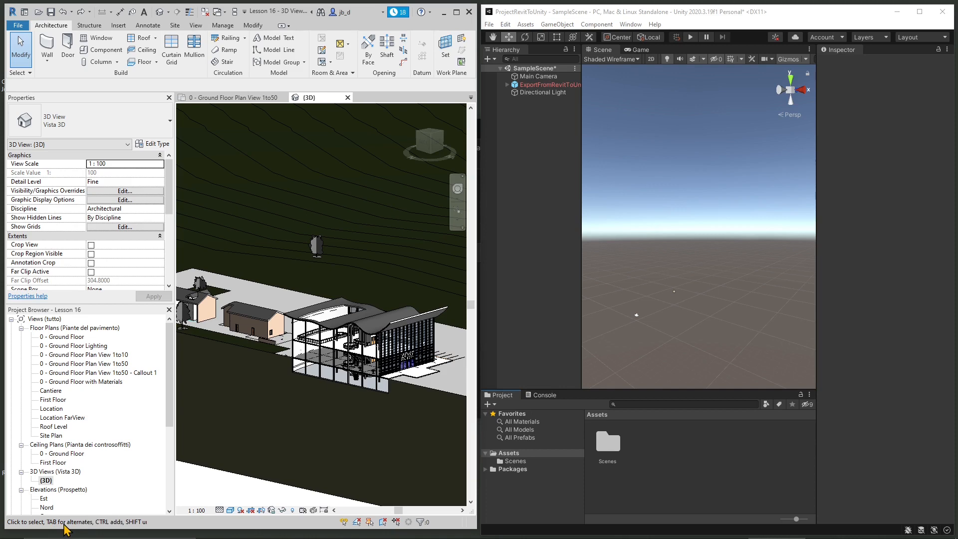
scroll(387, 444, "up", 5)
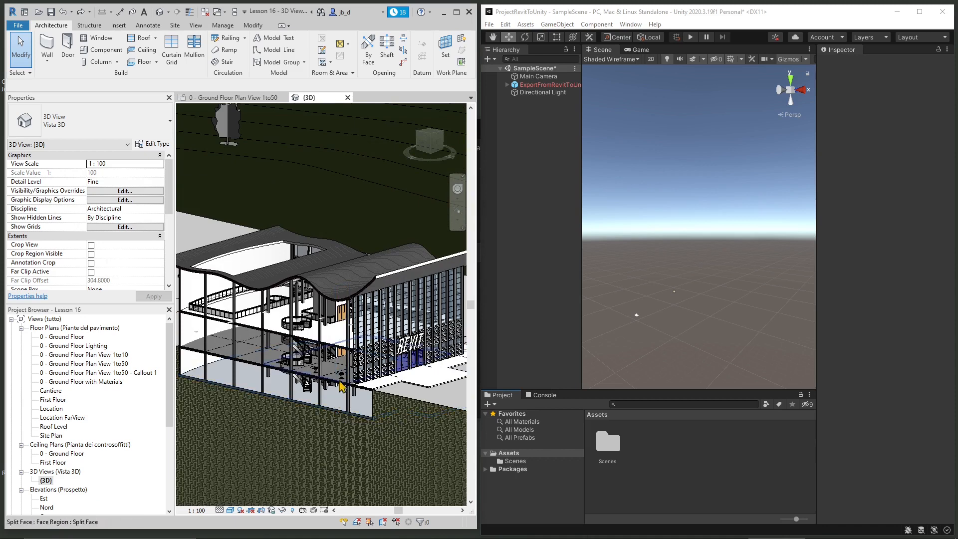
left_click(321, 412)
middle_click_drag(323, 452, 331, 421, "shift")
scroll(357, 357, "up", 1)
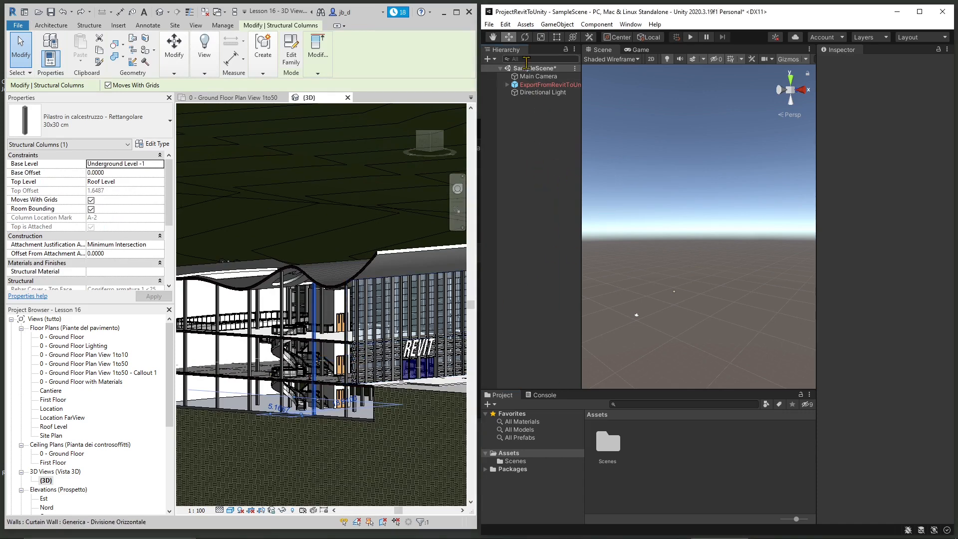
Step: Switch to Unity and import the ExportFromRevitToUnity file from D:\WORKS\FBX as a new asset of the project
left_click(529, 28)
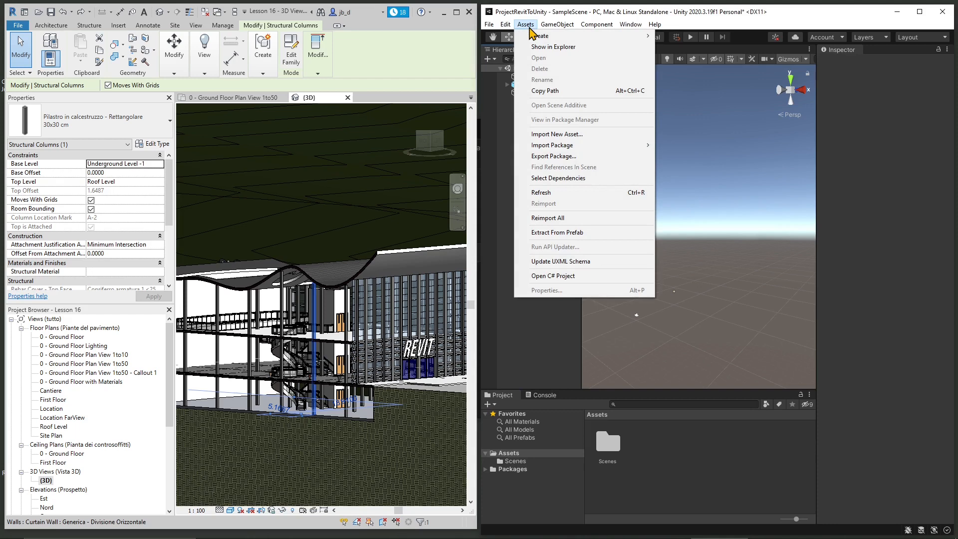
left_click(544, 134)
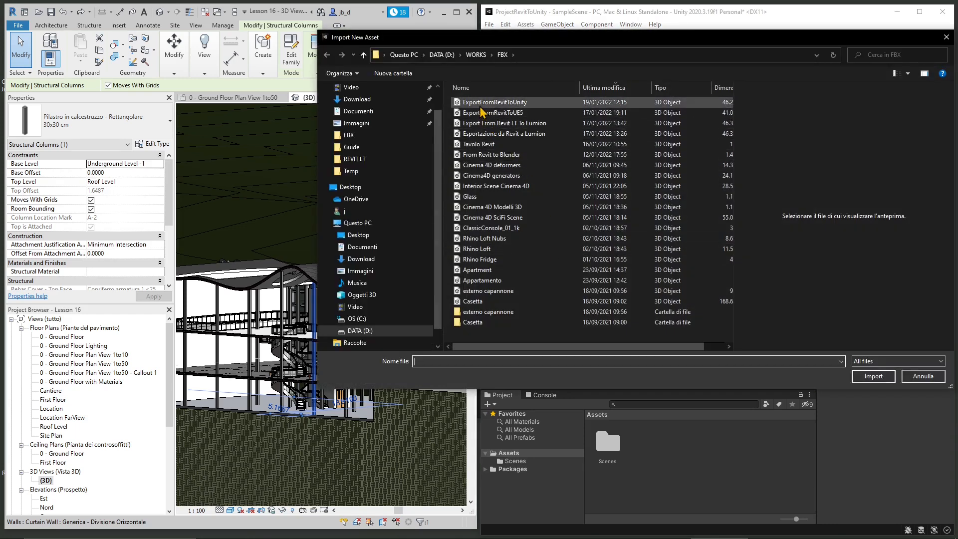
left_click(480, 102)
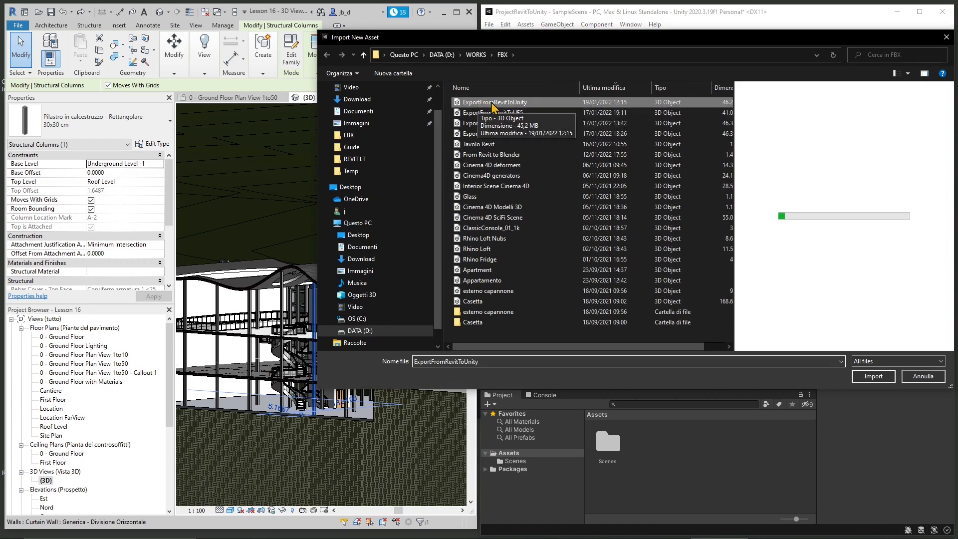
left_click(875, 378)
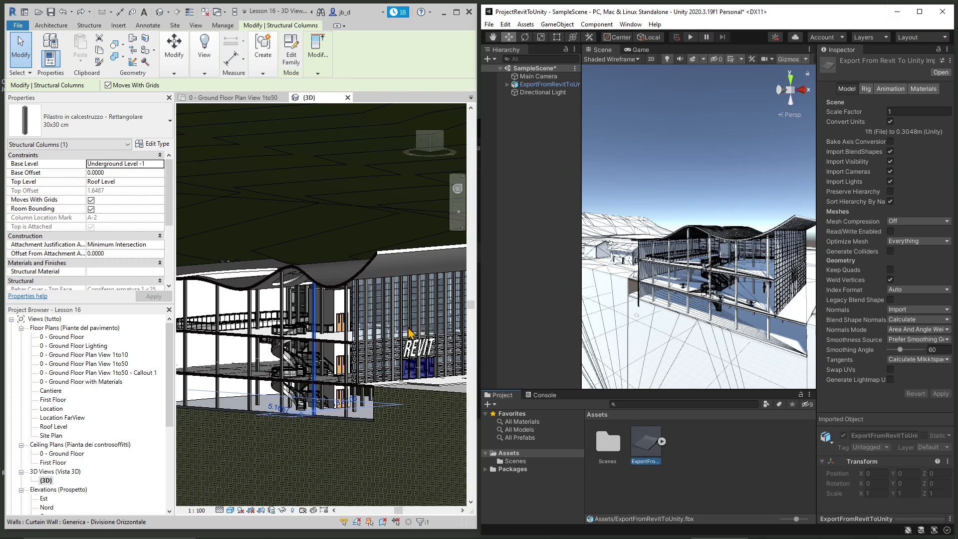
mouse_move(670, 304)
right_mouse_down()
mouse_move(627, 321)
mouse_move(654, 311)
mouse_move(609, 302)
mouse_move(636, 216)
mouse_move(622, 334)
mouse_move(750, 340)
mouse_move(730, 379)
mouse_move(728, 421)
mouse_move(711, 288)
mouse_move(670, 313)
mouse_move(668, 276)
mouse_move(689, 300)
mouse_move(630, 298)
mouse_move(669, 277)
mouse_move(677, 290)
mouse_move(627, 263)
mouse_move(671, 300)
right_mouse_up()
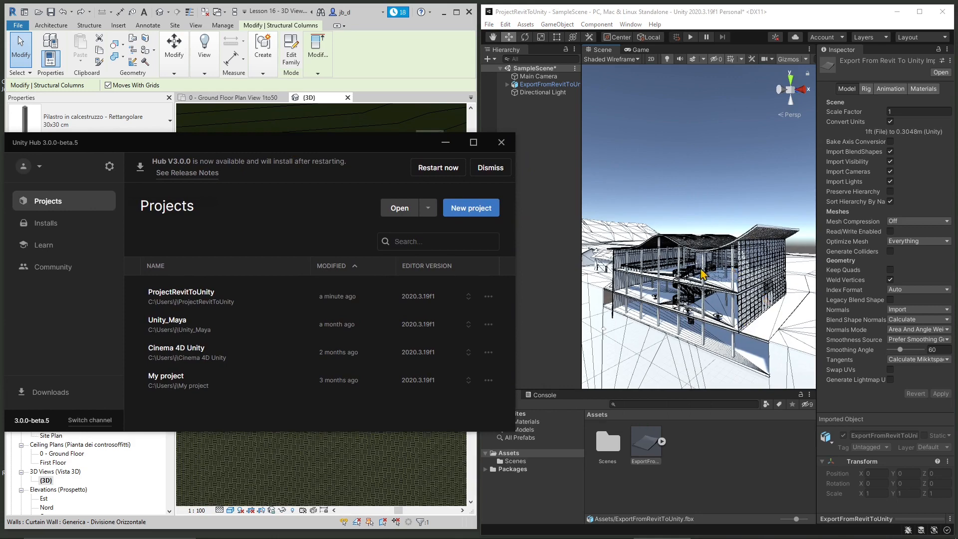
Step: In Unity Hub, open the new project setup and examine the 3D Sample Scene (HDRP) template
left_click_drag(370, 151, 576, 151)
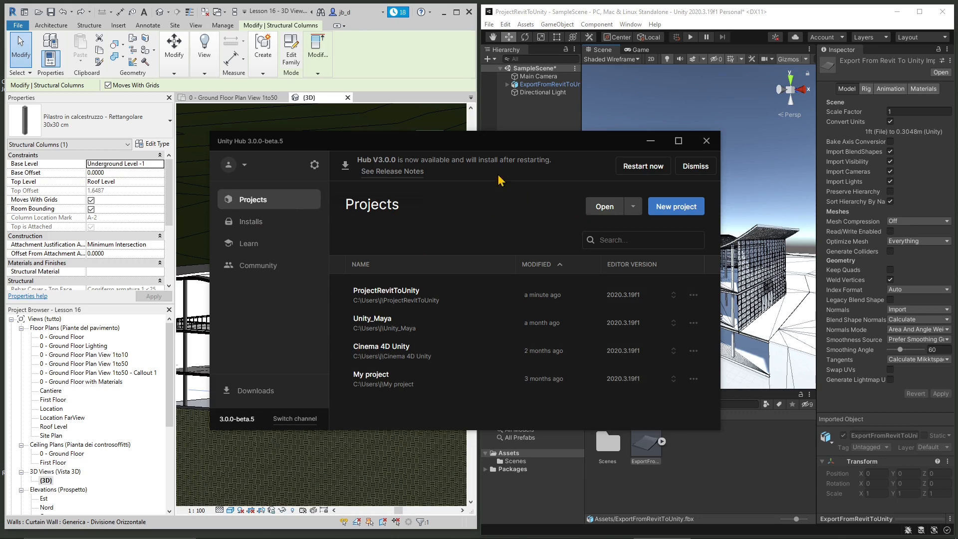
mouse_move(518, 148)
left_mouse_down()
mouse_move(521, 166)
mouse_move(521, 159)
left_mouse_up()
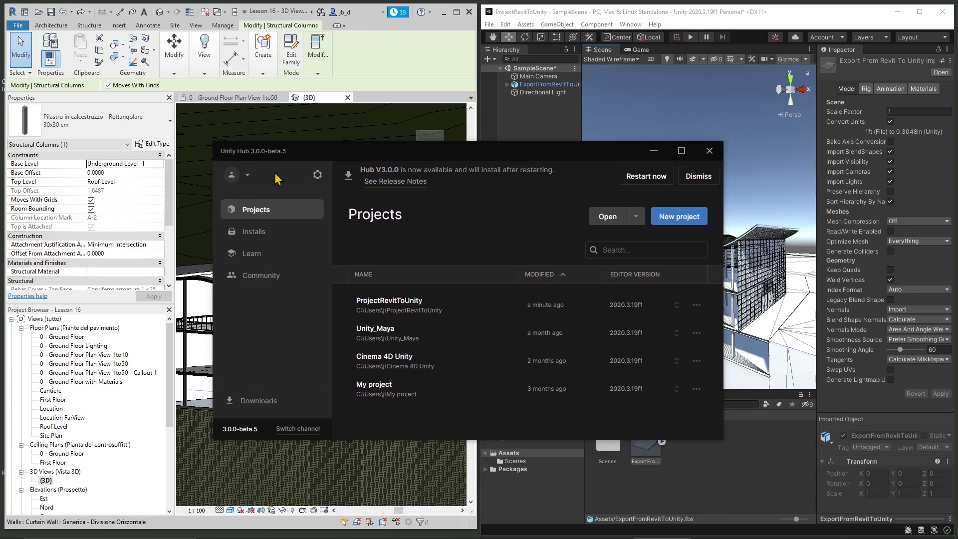
left_click(702, 221)
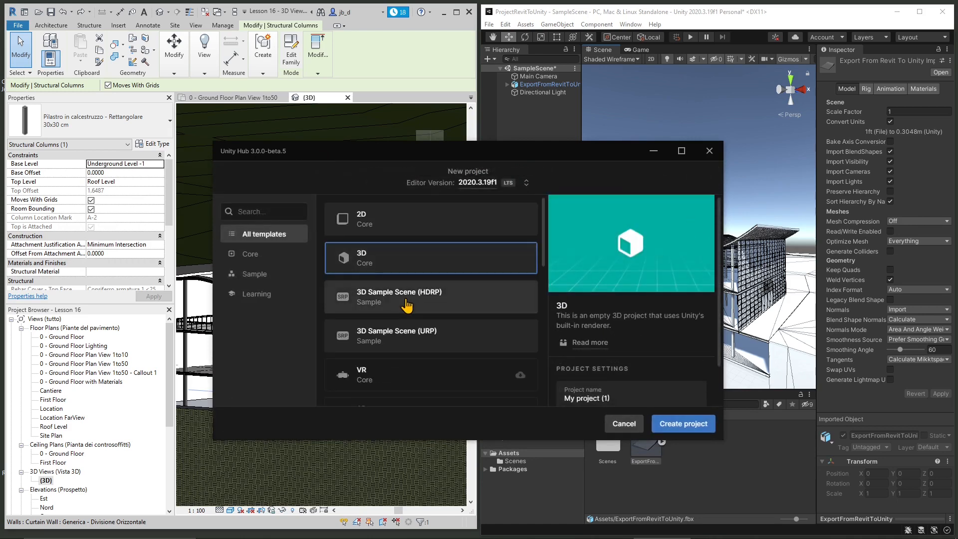
left_click(407, 304)
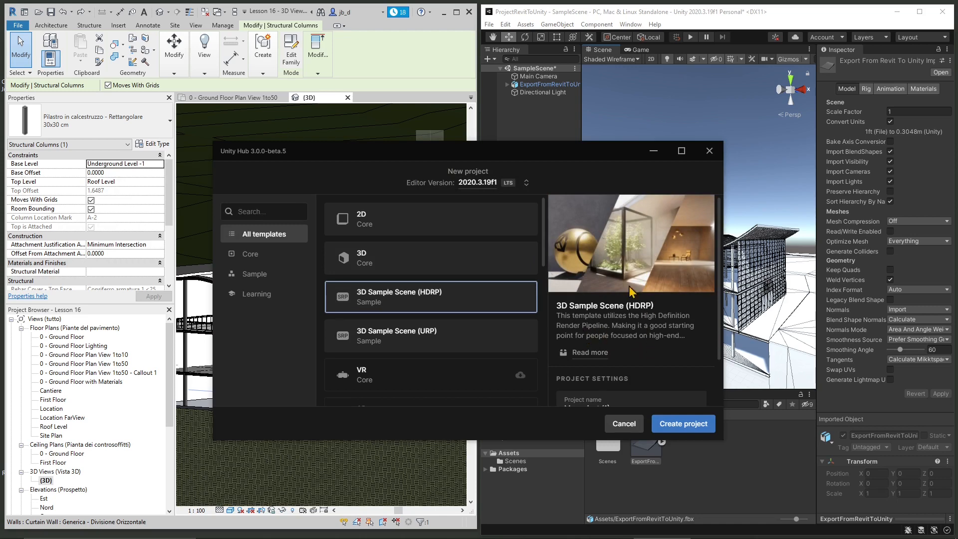
scroll(631, 292, "down", 3)
scroll(631, 292, "up", 3)
Step: Review the 3D, VR, 3D Sample Scene (URP), First Person and Third Person templates, and return to the Revit window
left_click(366, 270)
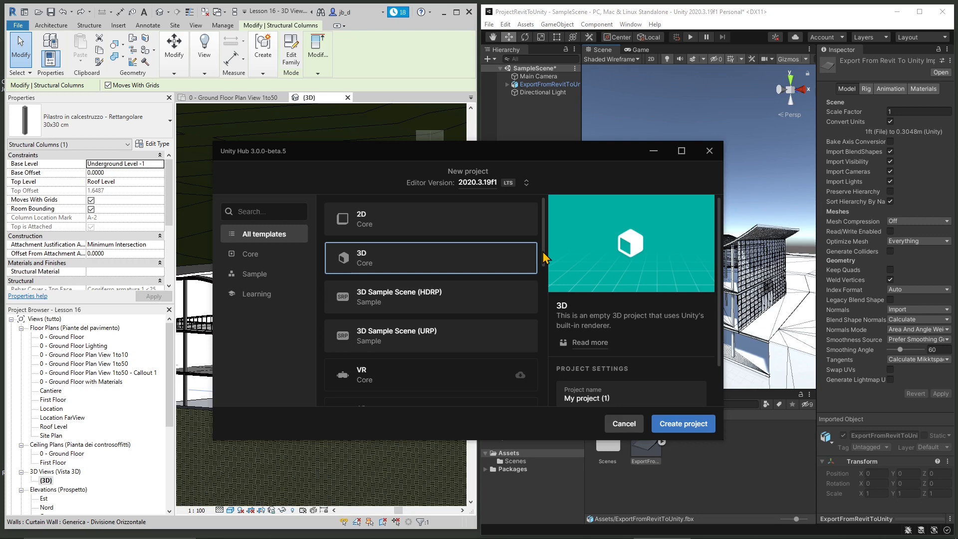
left_click(429, 388)
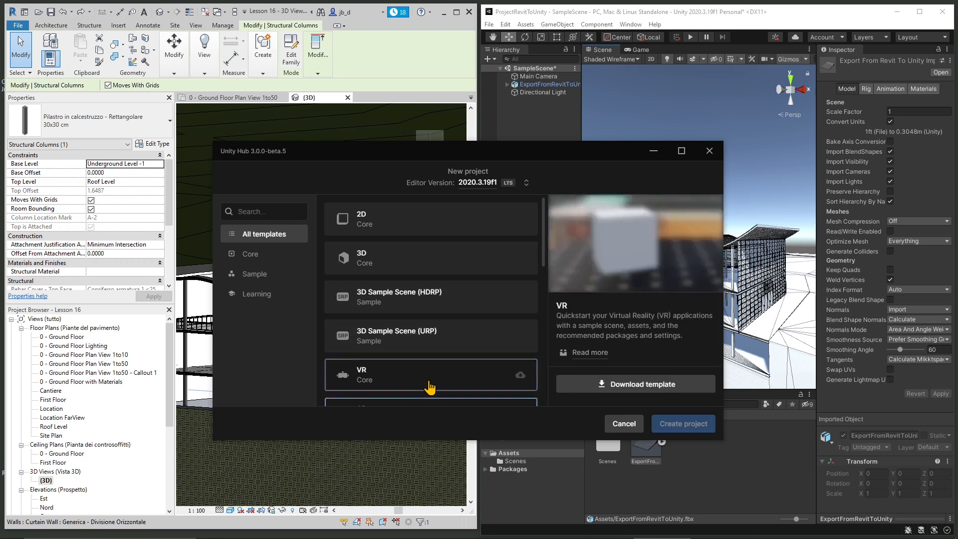
left_click(432, 336)
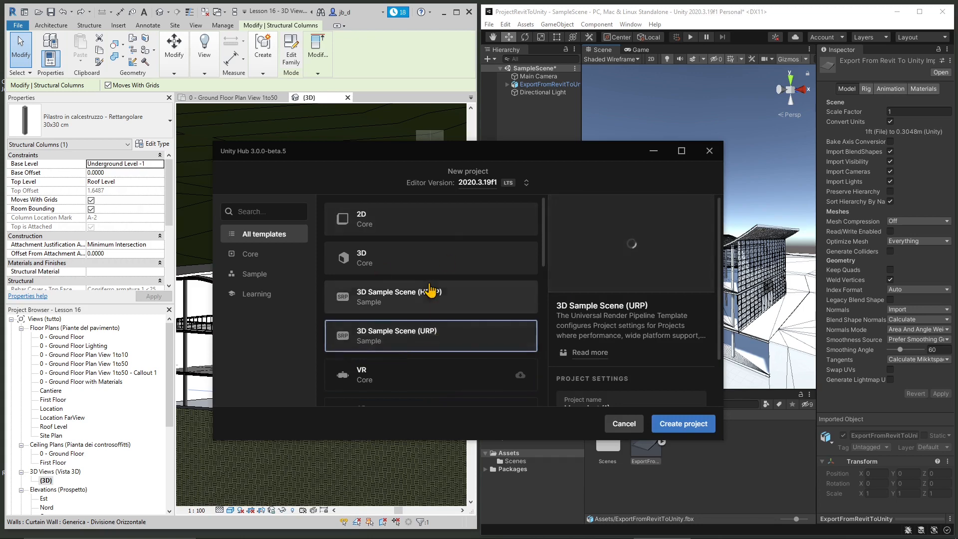
scroll(430, 291, "down", 6)
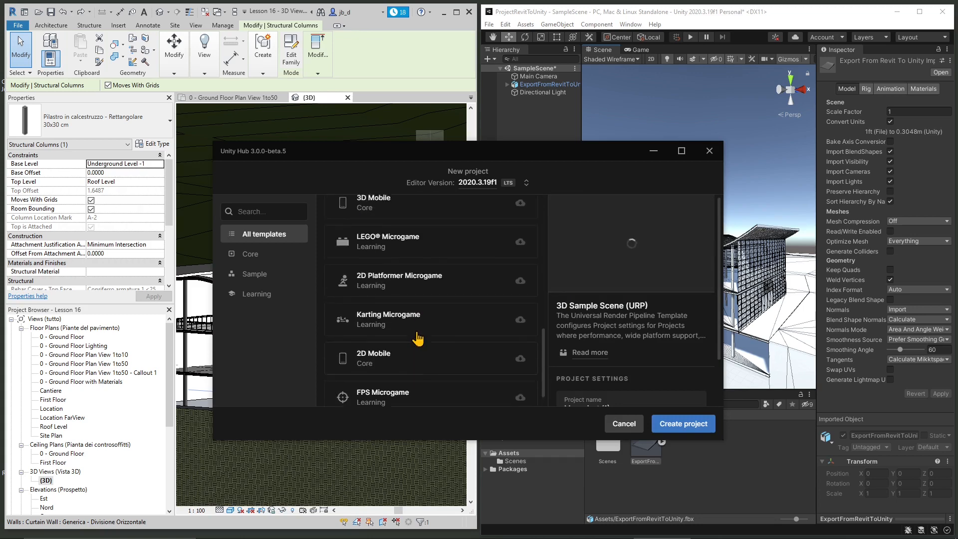
scroll(418, 339, "up", 4)
left_click(394, 313)
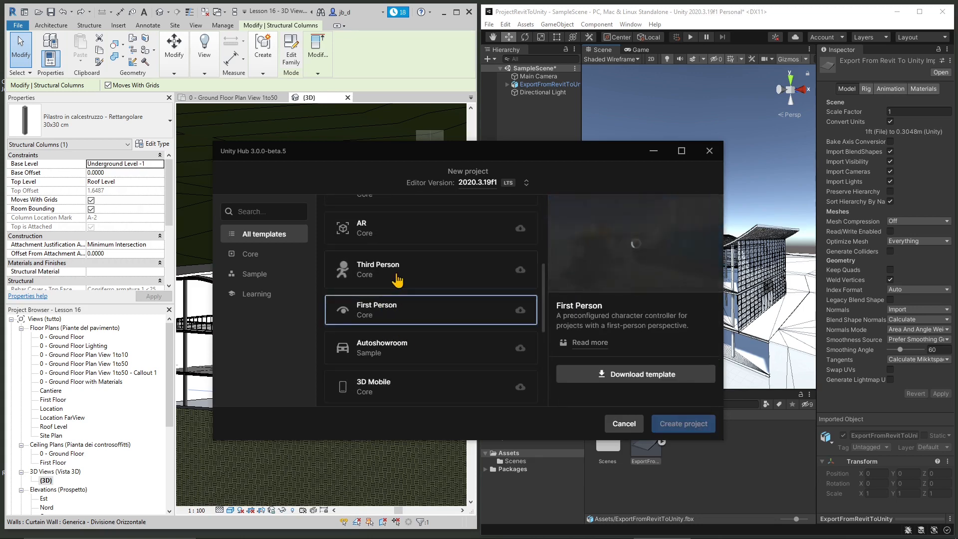
left_click(397, 278)
scroll(424, 310, "down", 2)
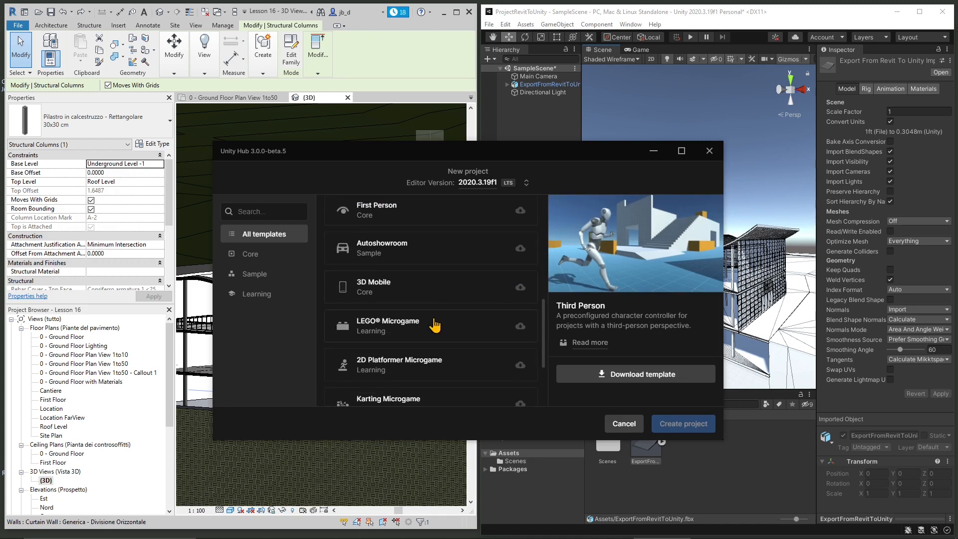
scroll(436, 325, "up", 5)
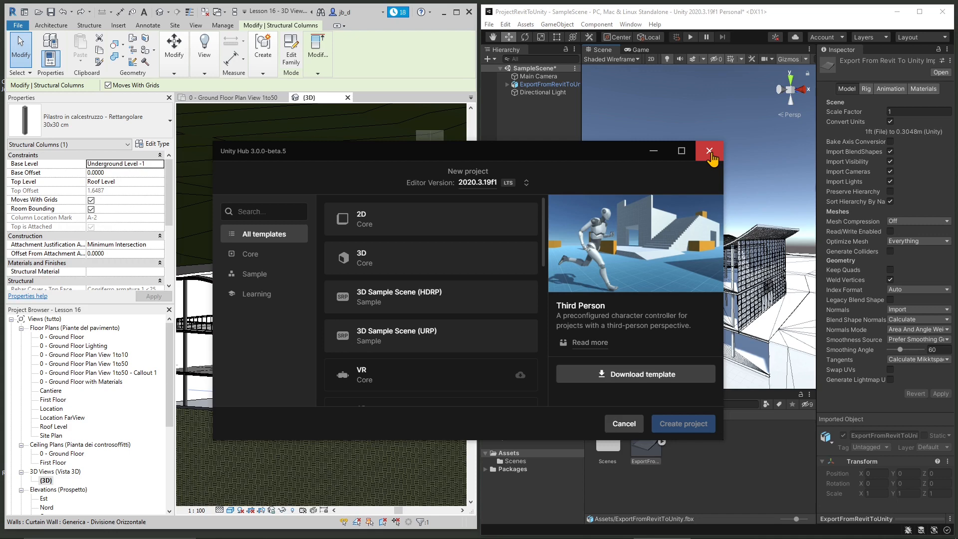
left_click_drag(587, 150, 588, 248)
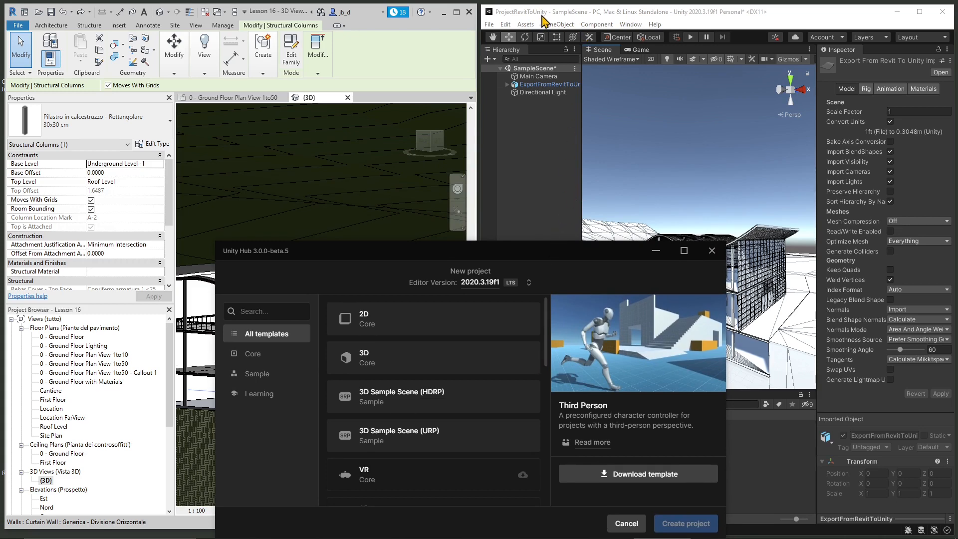
left_click(423, 60)
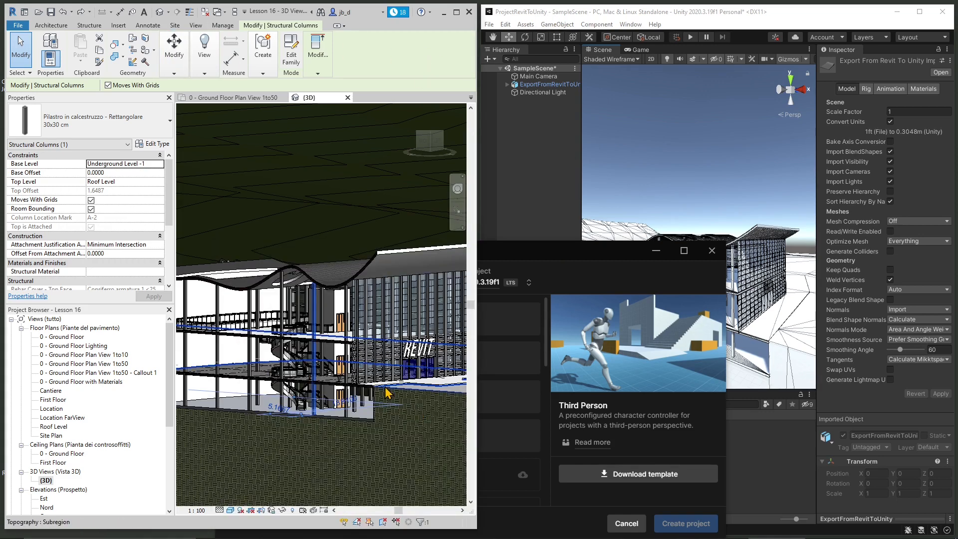